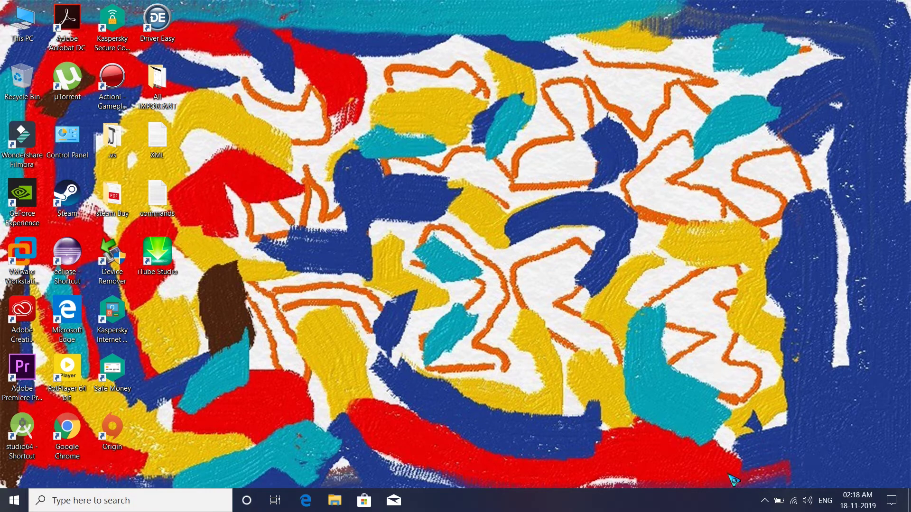
# Step: Check the system tray's removable hardware list for the connected Seagate Expansion Drive (H:) and refresh the desktop
pyautogui.click(764, 502)
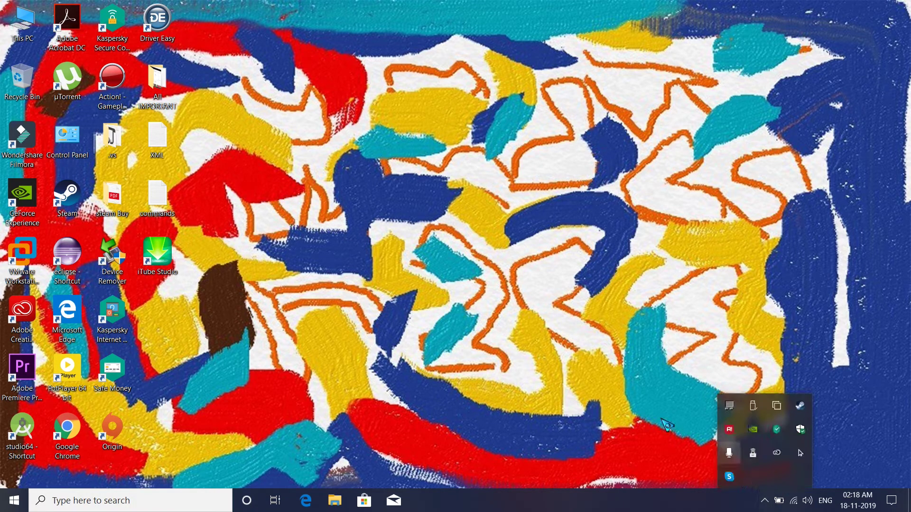
pyautogui.click(638, 404)
pyautogui.click(765, 503)
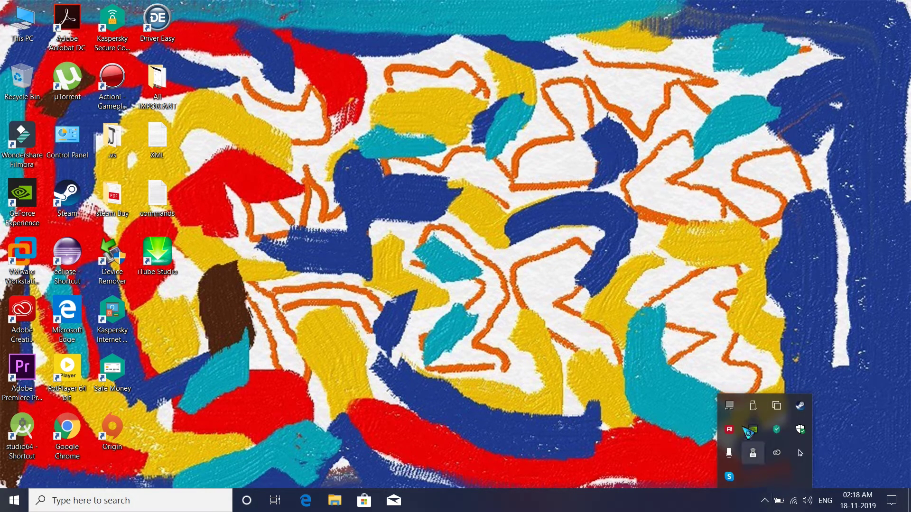
pyautogui.click(754, 411)
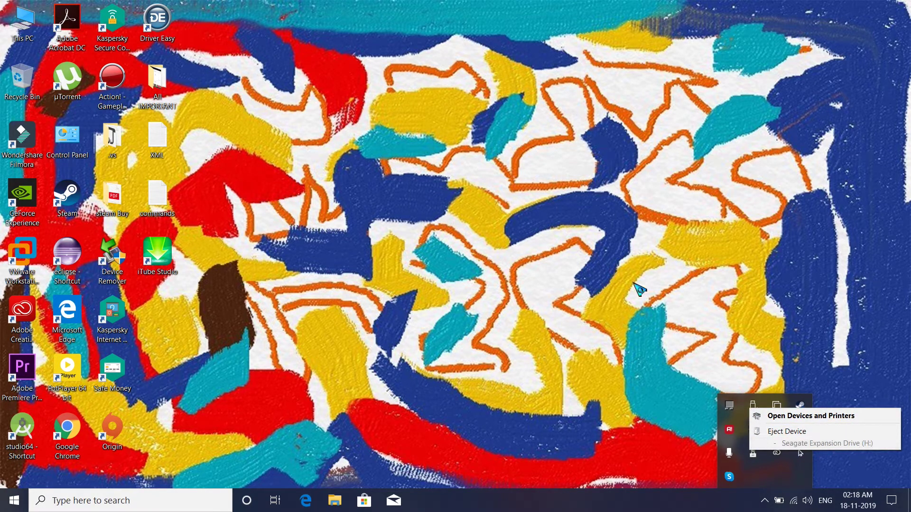
pyautogui.click(849, 443)
pyautogui.rightClick(562, 194)
pyautogui.click(587, 230)
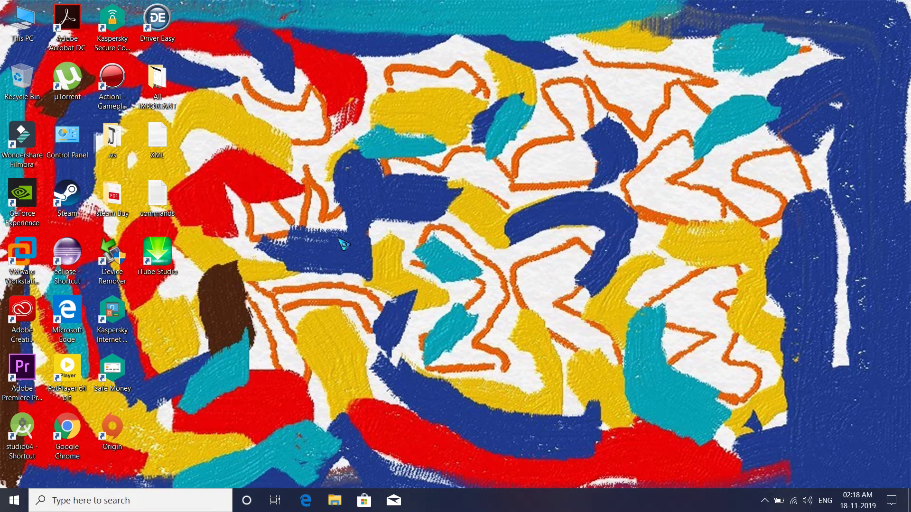
# Step: Open Seagate Expansion Drive (H:) from This PC, inspect its Start_Here_Mac.app folder, and return to the drive overview
pyautogui.doubleClick(26, 28)
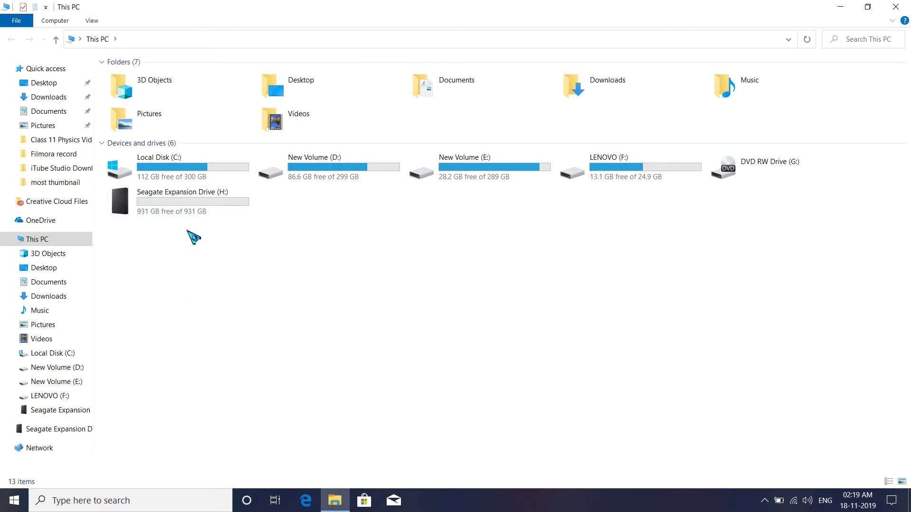
pyautogui.doubleClick(187, 207)
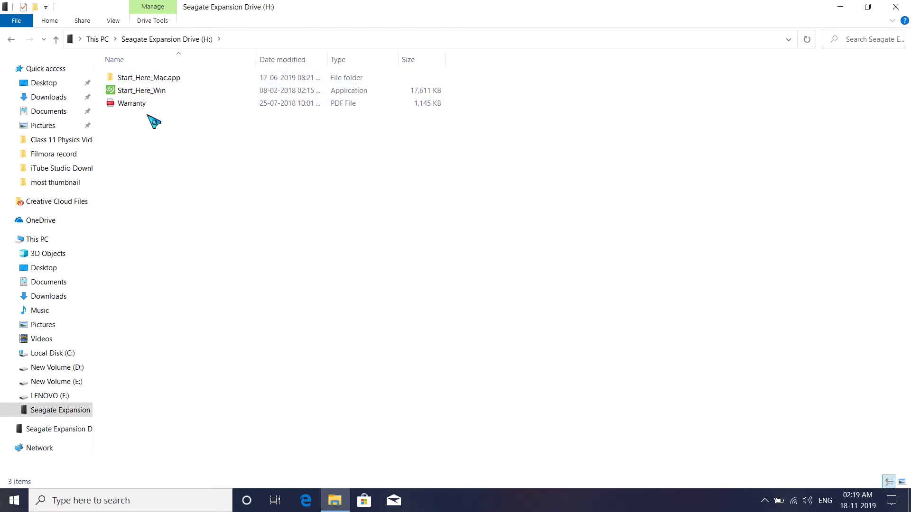
pyautogui.doubleClick(169, 79)
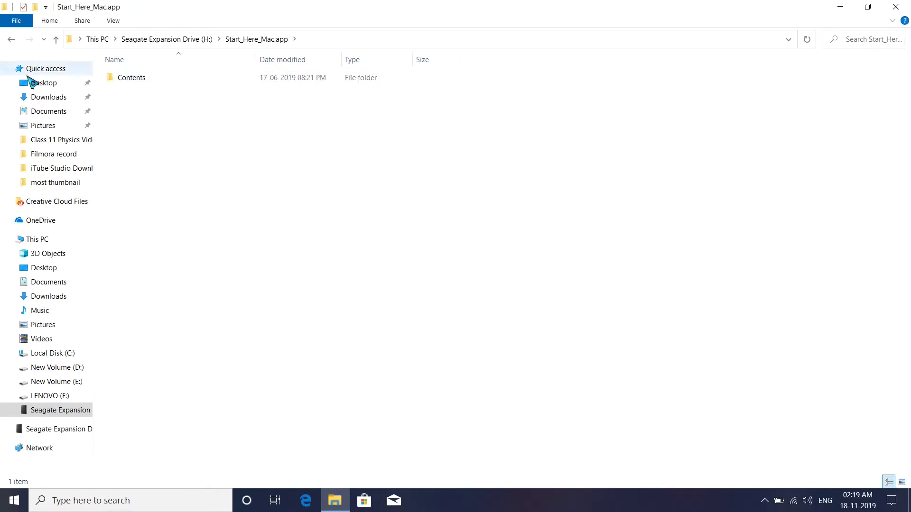
pyautogui.click(13, 41)
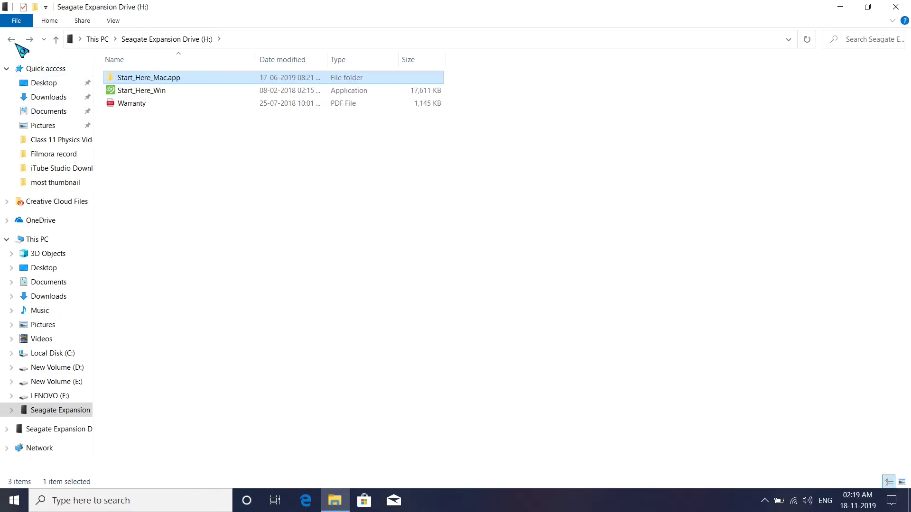
pyautogui.click(12, 41)
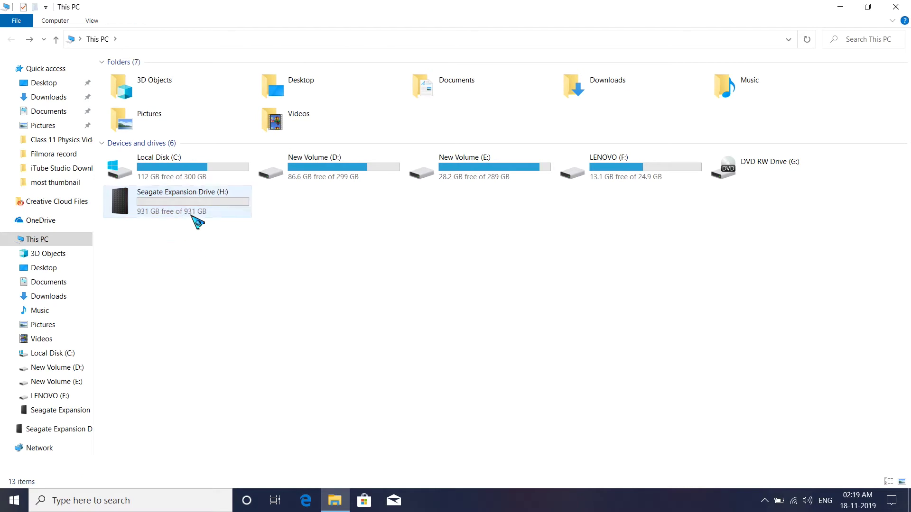
# Step: Look through the contents of LENOVO (F:) and Seagate Expansion Drive (H:), returning to This PC
pyautogui.doubleClick(633, 180)
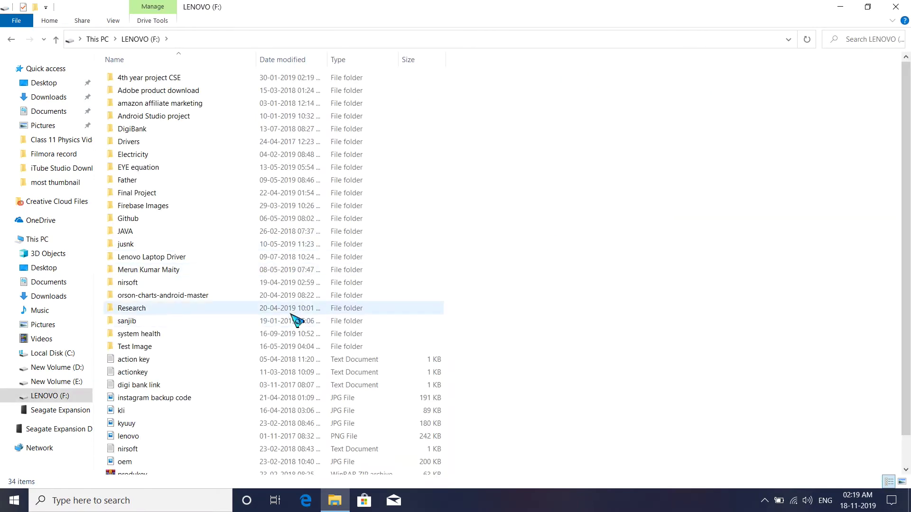
pyautogui.click(12, 40)
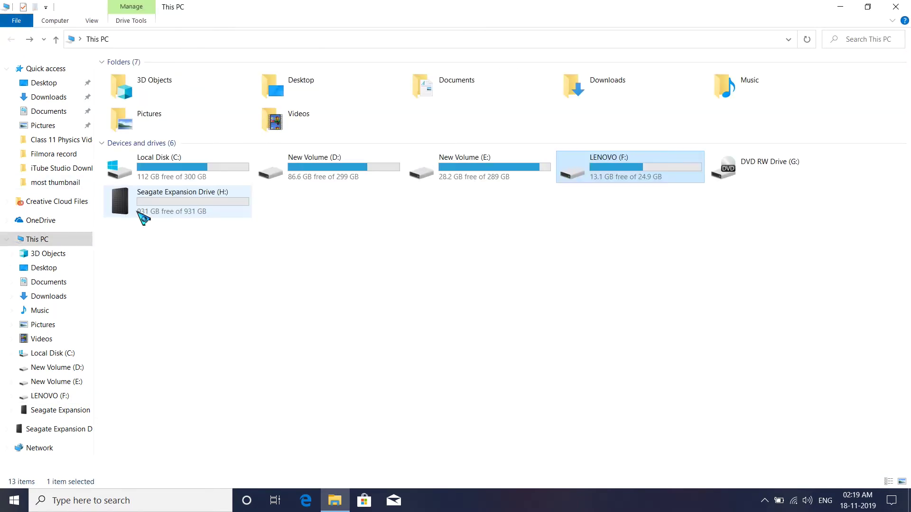
pyautogui.click(145, 216)
pyautogui.doubleClick(145, 215)
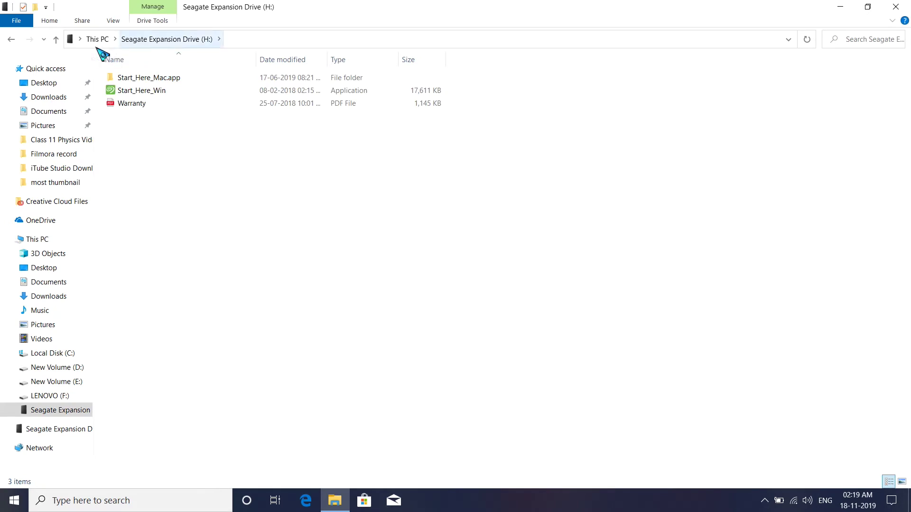
pyautogui.click(11, 40)
pyautogui.click(237, 275)
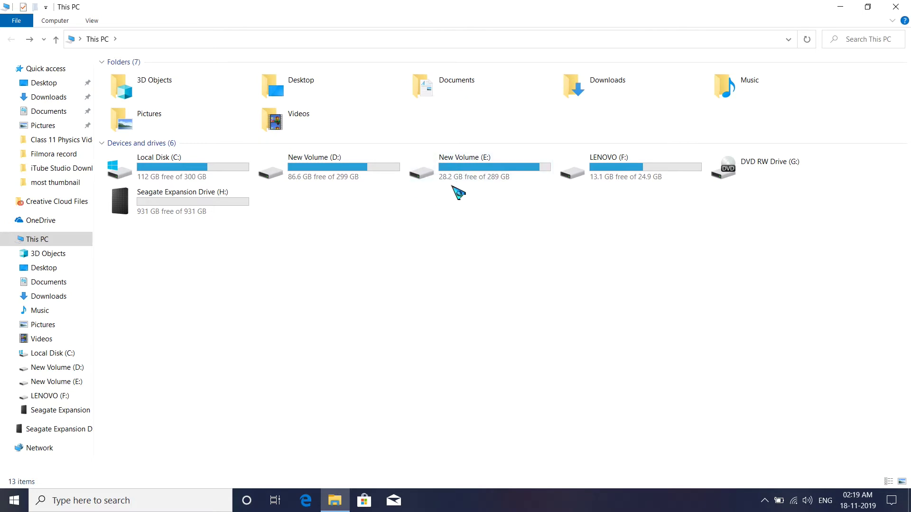
# Step: Open New Volume (E:) and check the size of the FILM folder in its properties
pyautogui.doubleClick(470, 178)
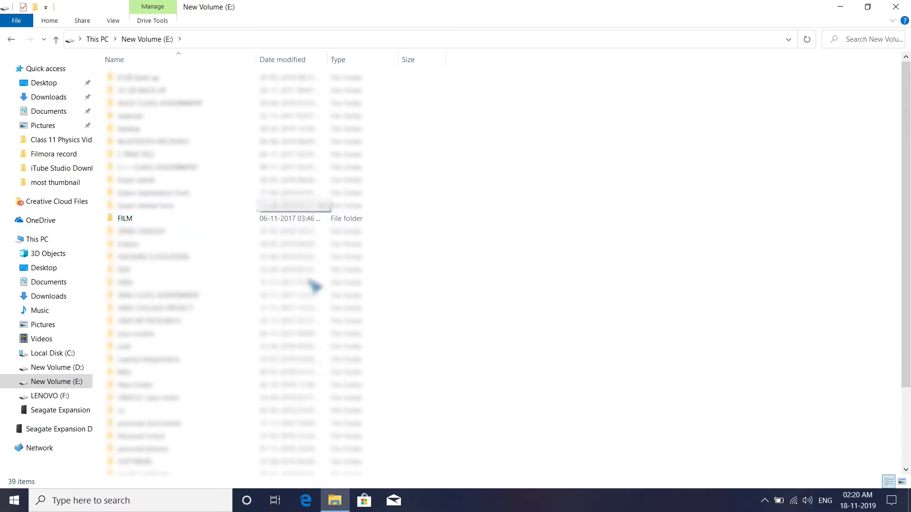
pyautogui.rightClick(135, 219)
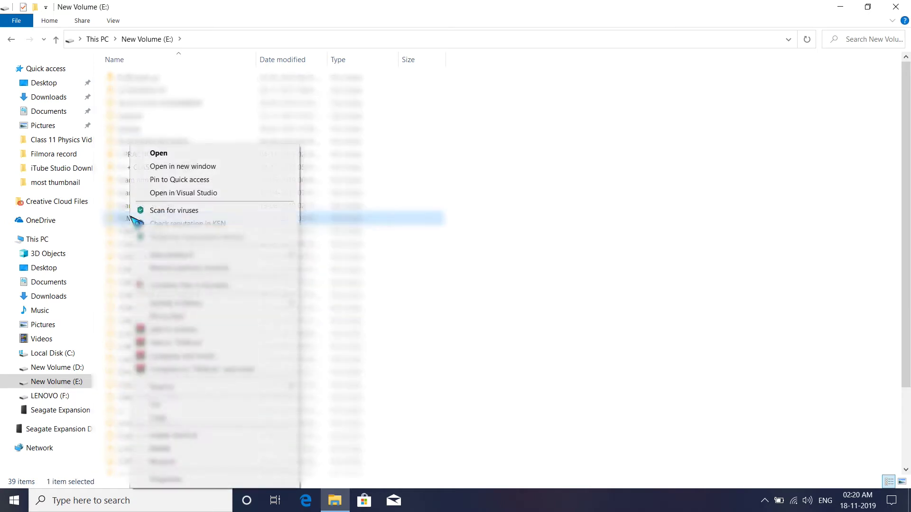
pyautogui.click(174, 480)
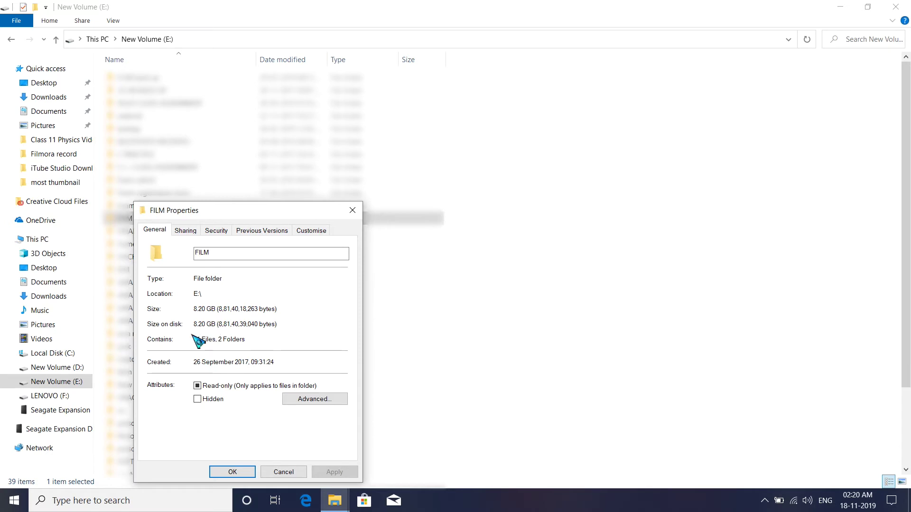
pyautogui.click(352, 210)
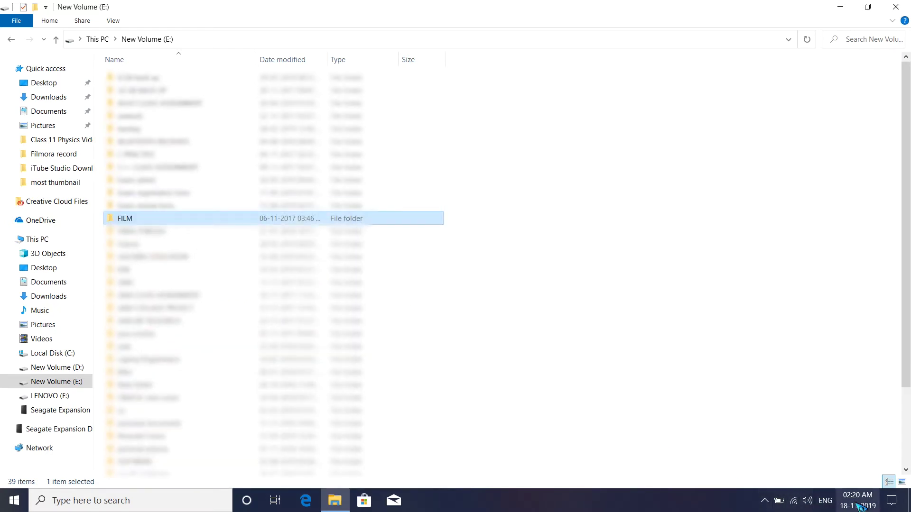
pyautogui.moveTo(863, 507)
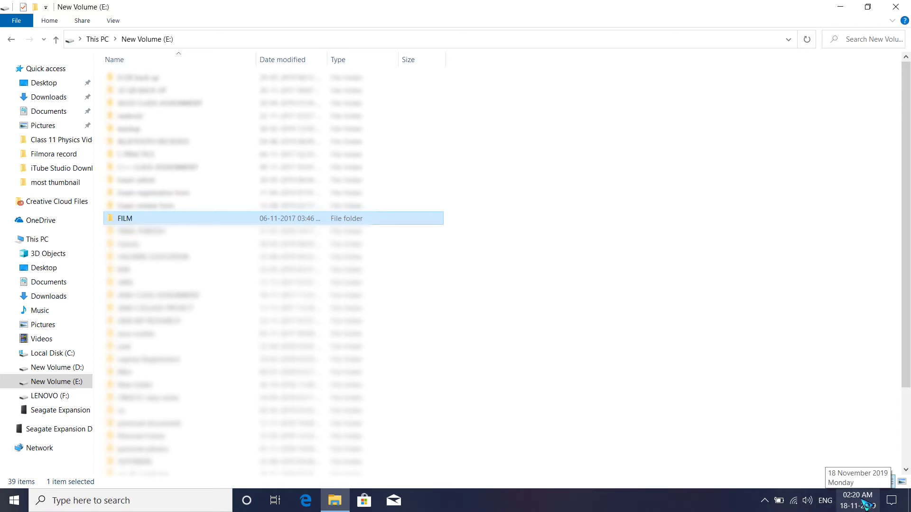
# Step: Copy the FILM folder on New Volume (E:) and return to This PC
pyautogui.rightClick(129, 222)
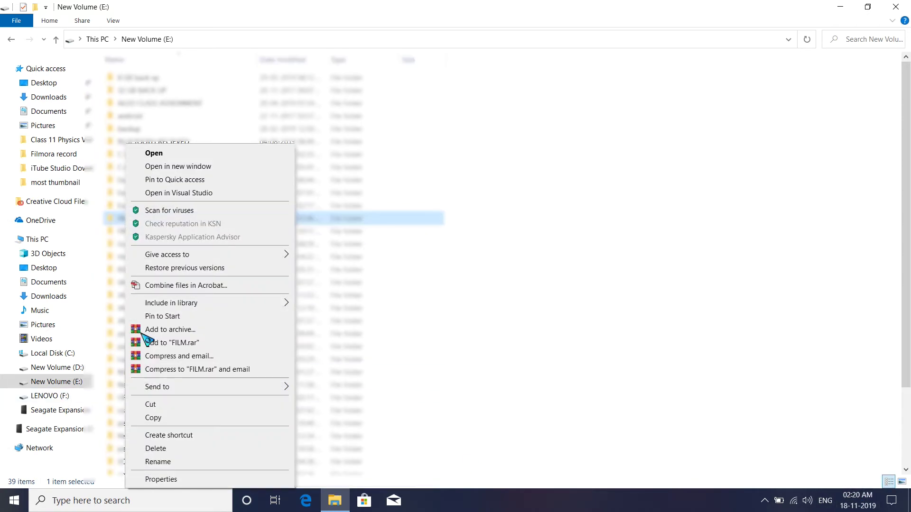
pyautogui.click(162, 417)
pyautogui.click(10, 41)
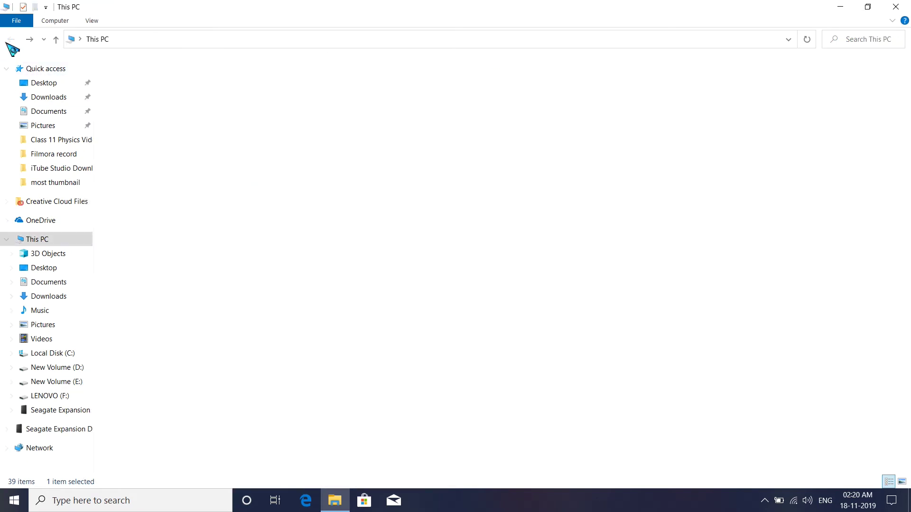
# Step: Create a new folder on Seagate Expansion Drive (H:) named with the owner's first name followed by "Personal"
pyautogui.doubleClick(171, 209)
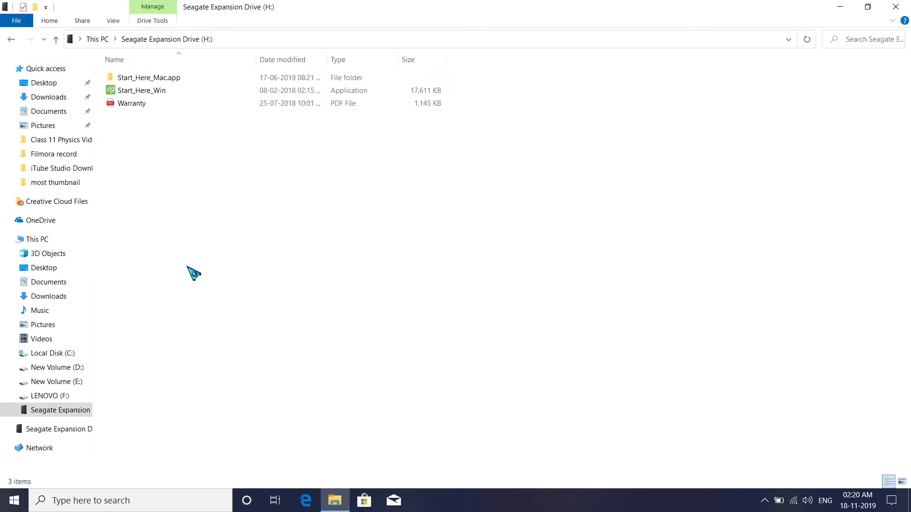
pyautogui.rightClick(191, 222)
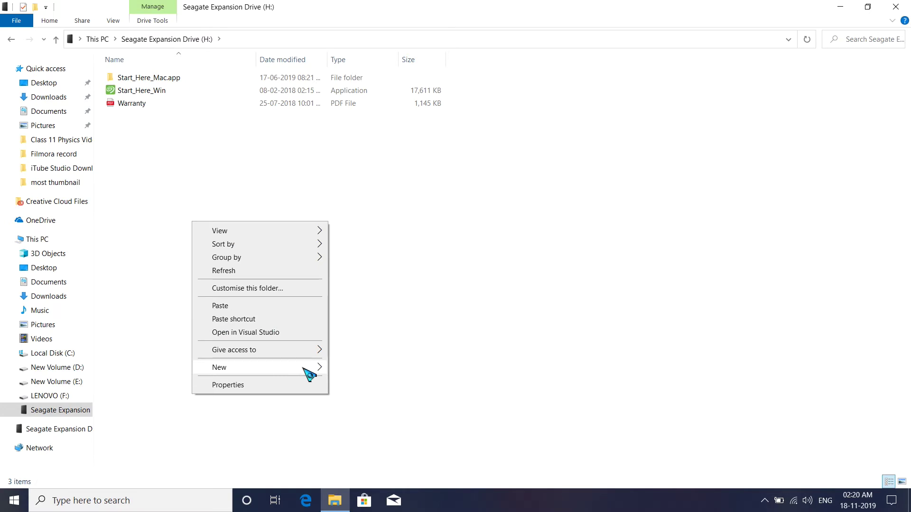
pyautogui.moveTo(309, 375)
pyautogui.click(393, 217)
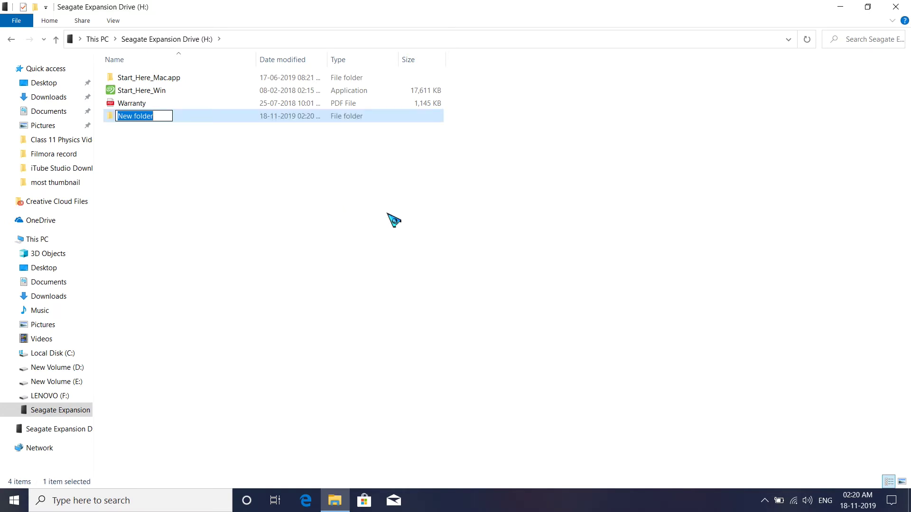
pyautogui.write('Merun Personal')
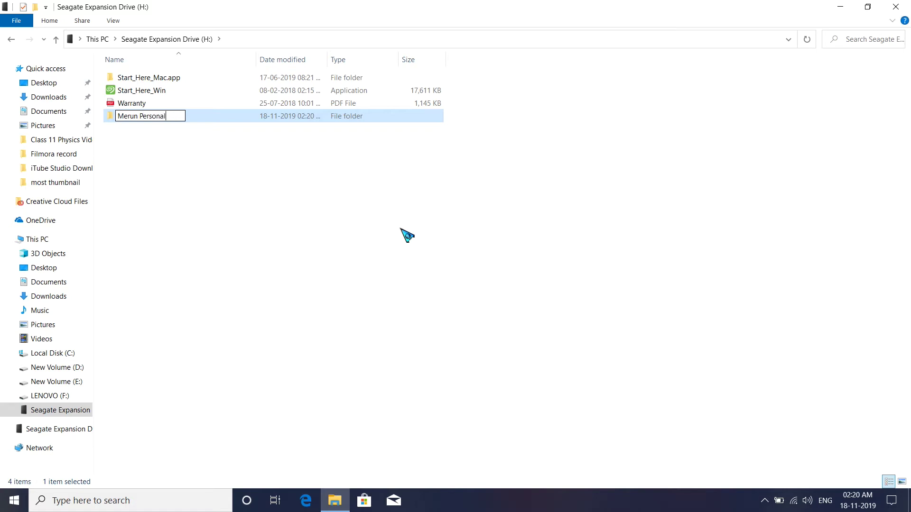
pyautogui.press('Return')
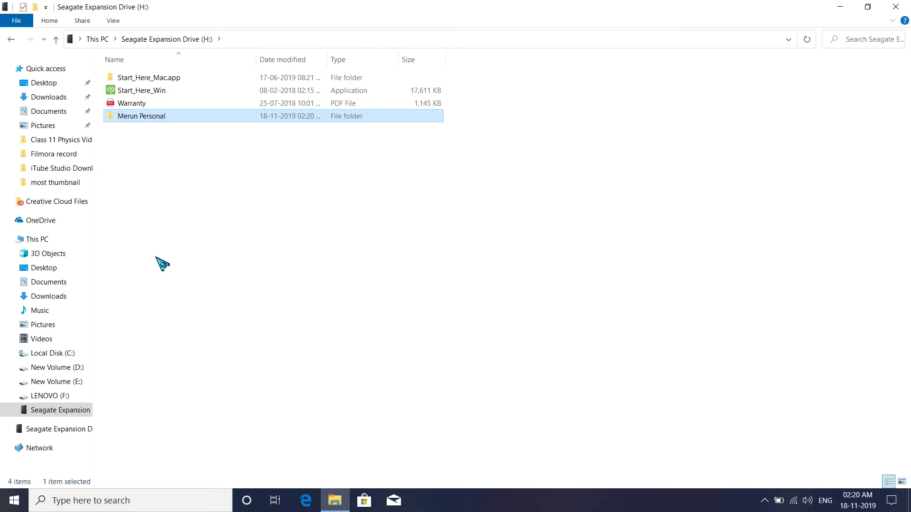
pyautogui.click(190, 254)
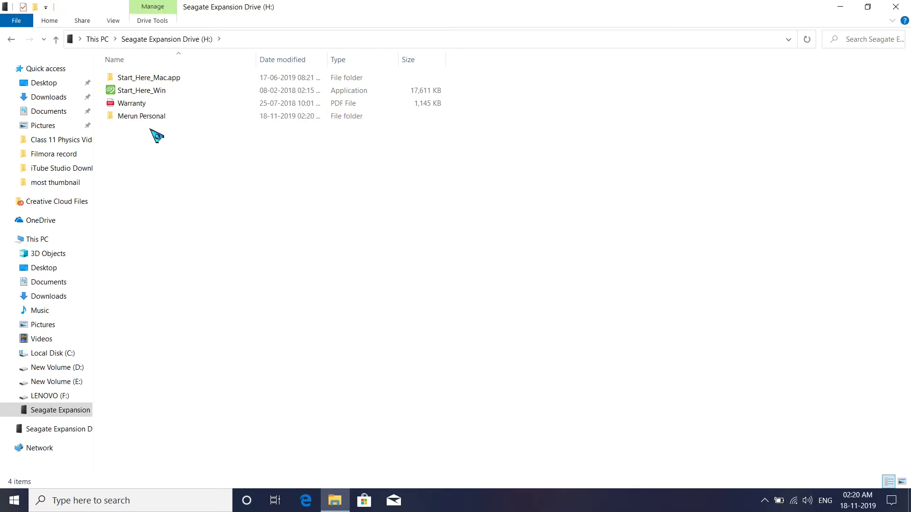
# Step: Reopen Seagate Expansion Drive (H:) and paste the copied FILM folder into the new personal folder
pyautogui.click(11, 39)
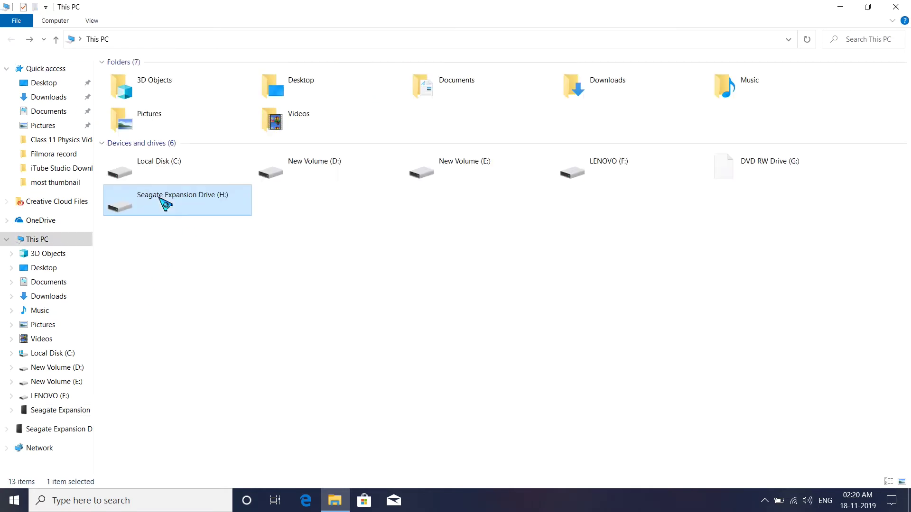
pyautogui.click(192, 246)
pyautogui.doubleClick(186, 213)
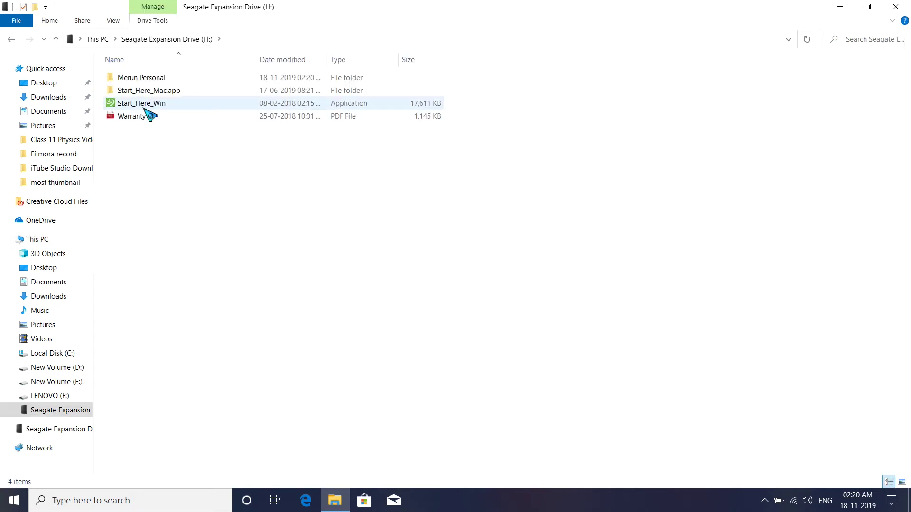
pyautogui.doubleClick(153, 79)
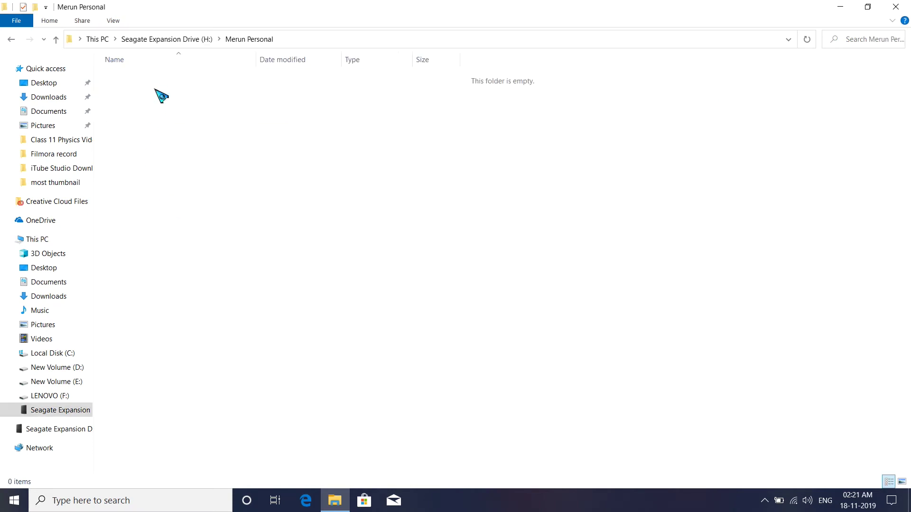
pyautogui.rightClick(207, 156)
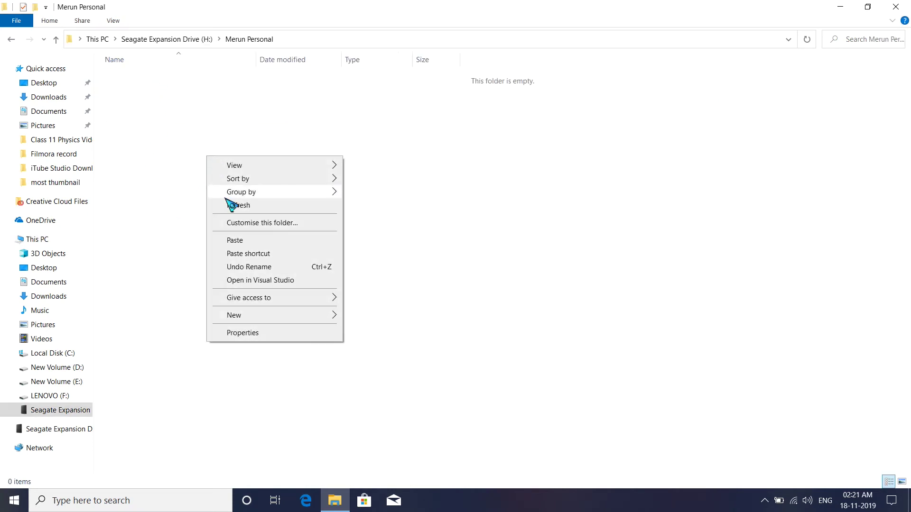
pyautogui.click(240, 240)
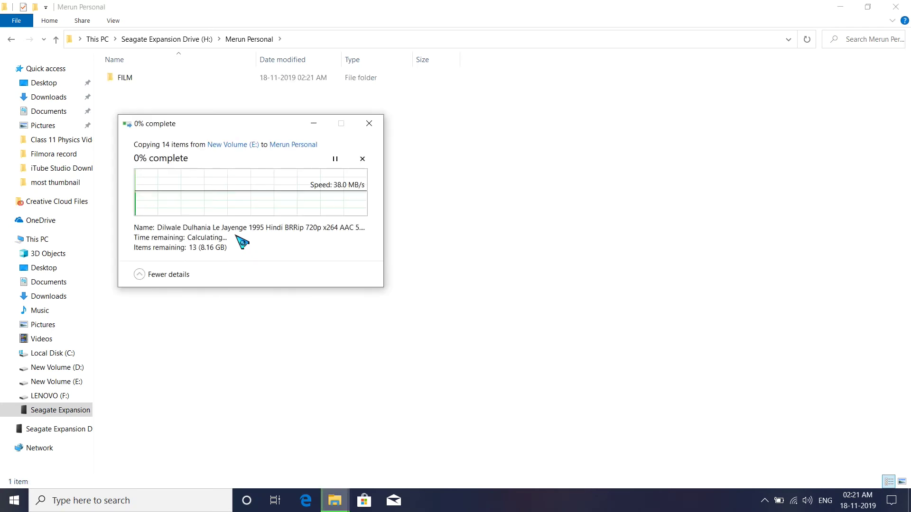